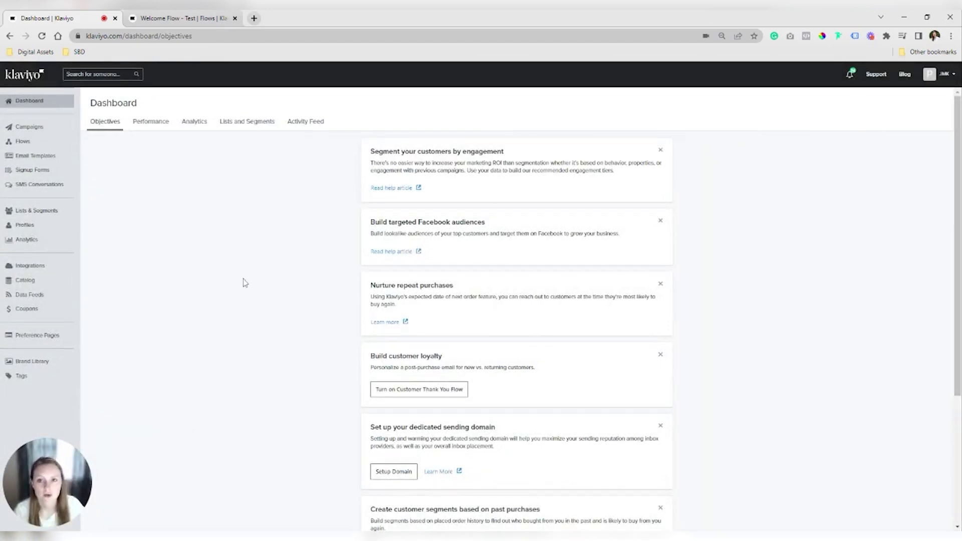
- Check the Welcome Flow - Test's Website Pop Up trigger and its empty flow filters, then go to the Dashboard
click(171, 15)
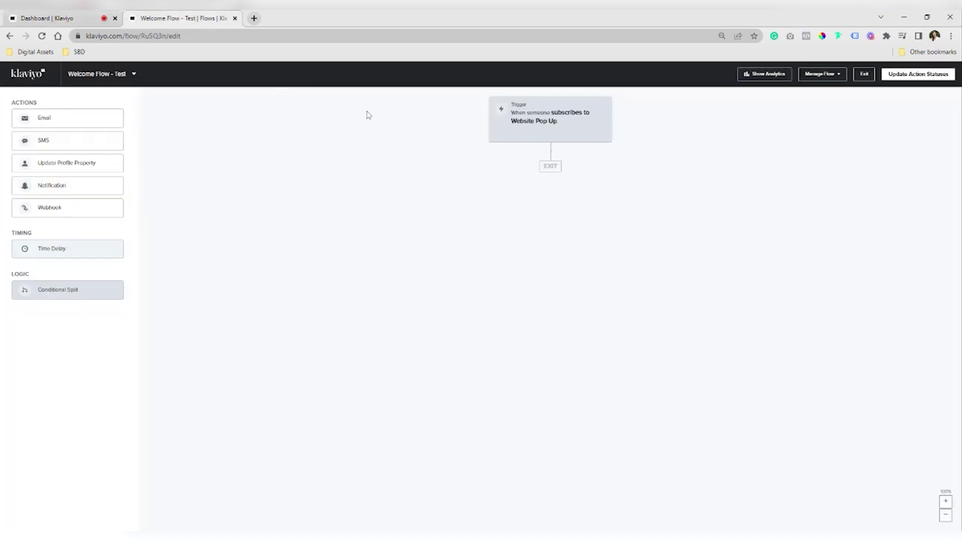
click(585, 136)
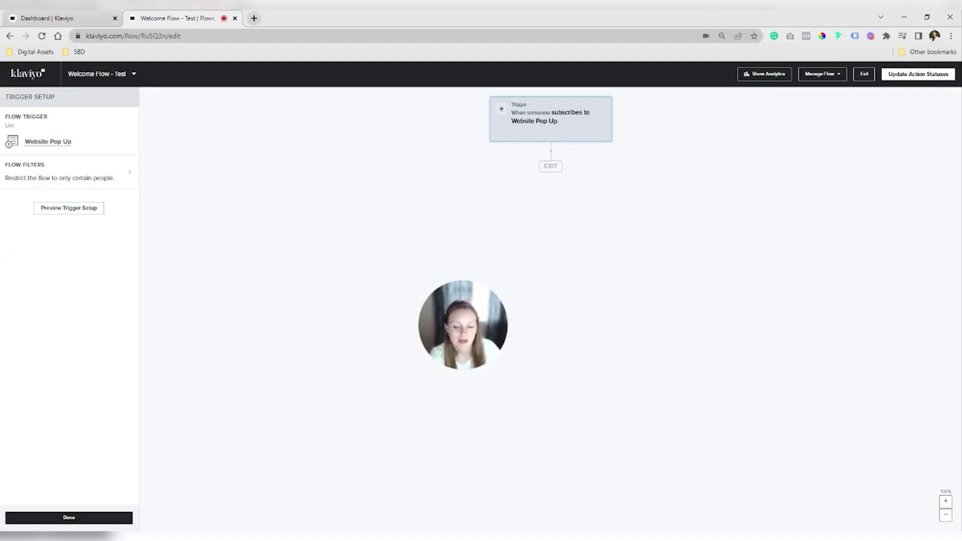
click(538, 178)
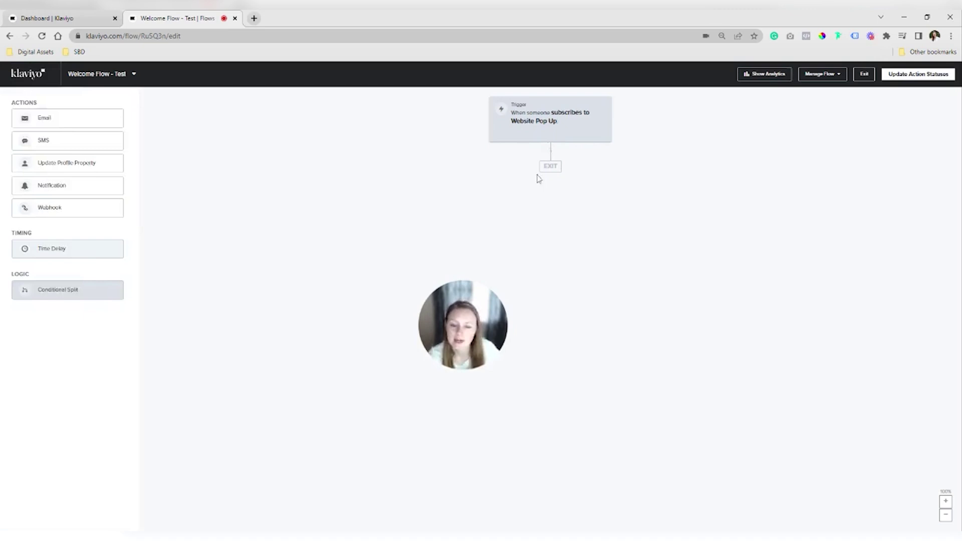
click(539, 138)
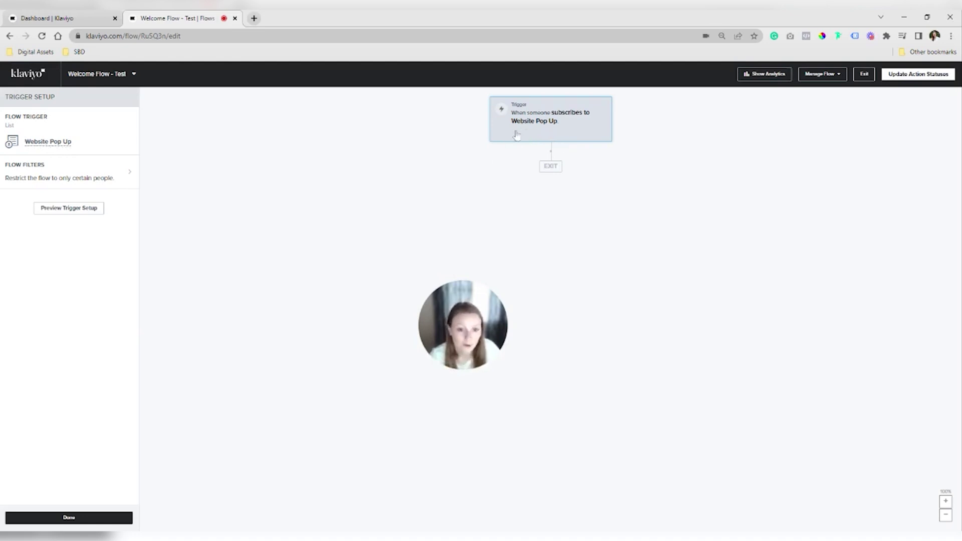
click(122, 180)
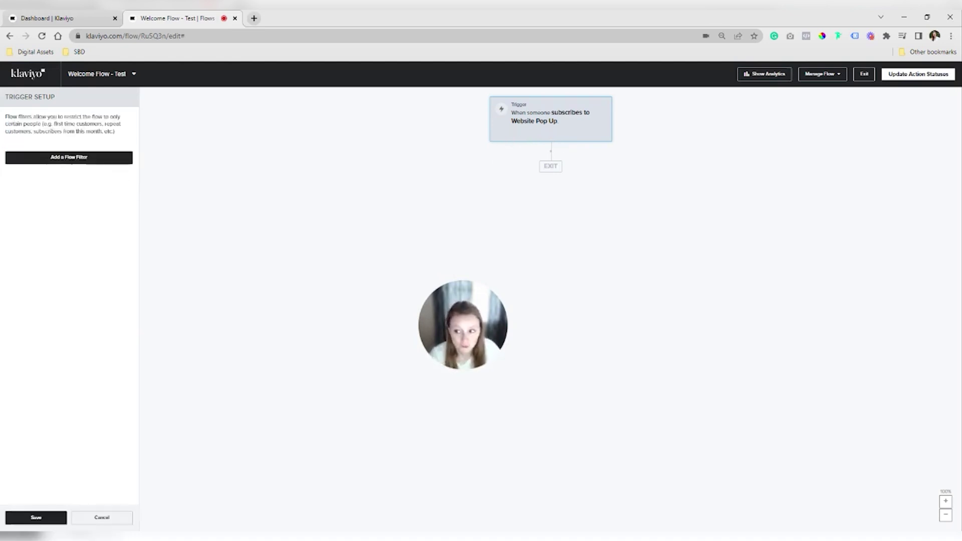
click(36, 517)
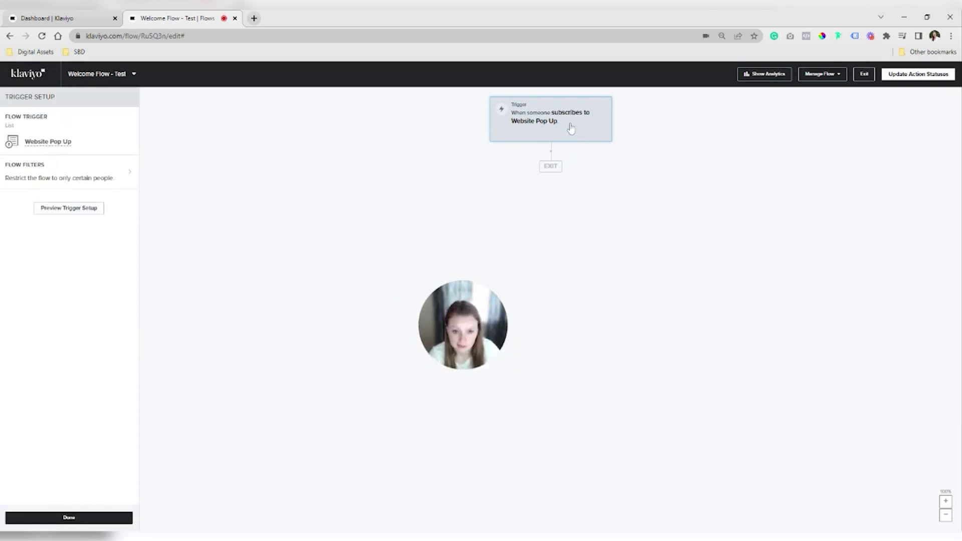
click(65, 20)
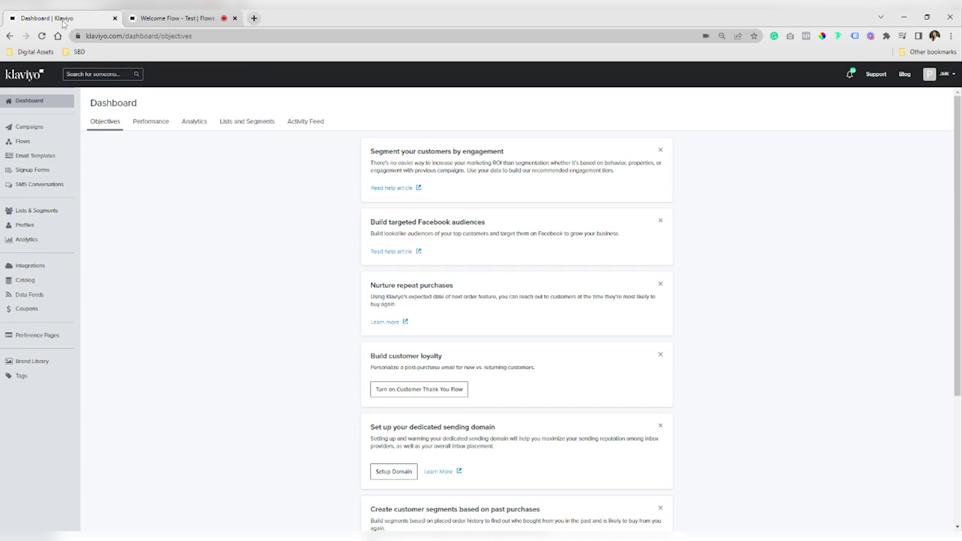
- In Shopify integration settings, confirm checkout email subscribers are added to the Subscribed Via Checkout list
click(31, 265)
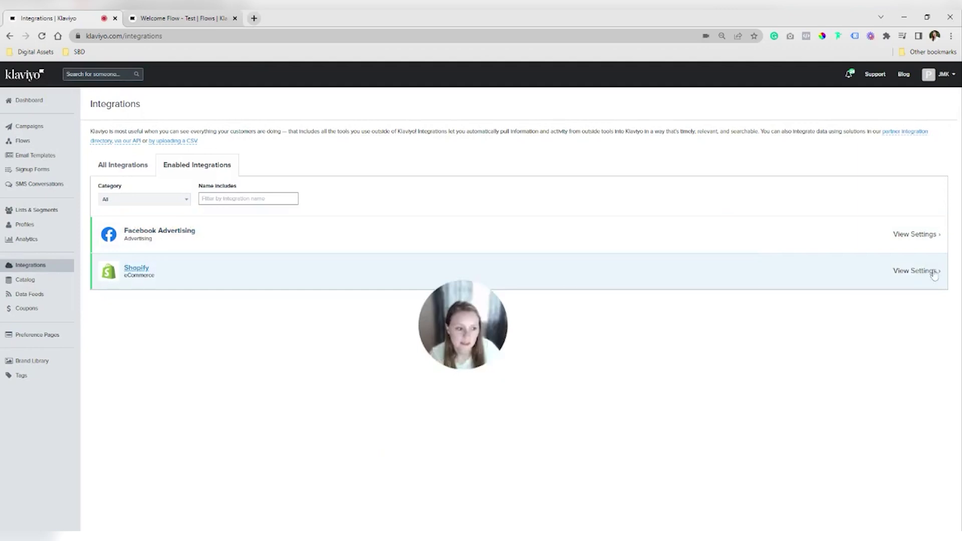
click(933, 272)
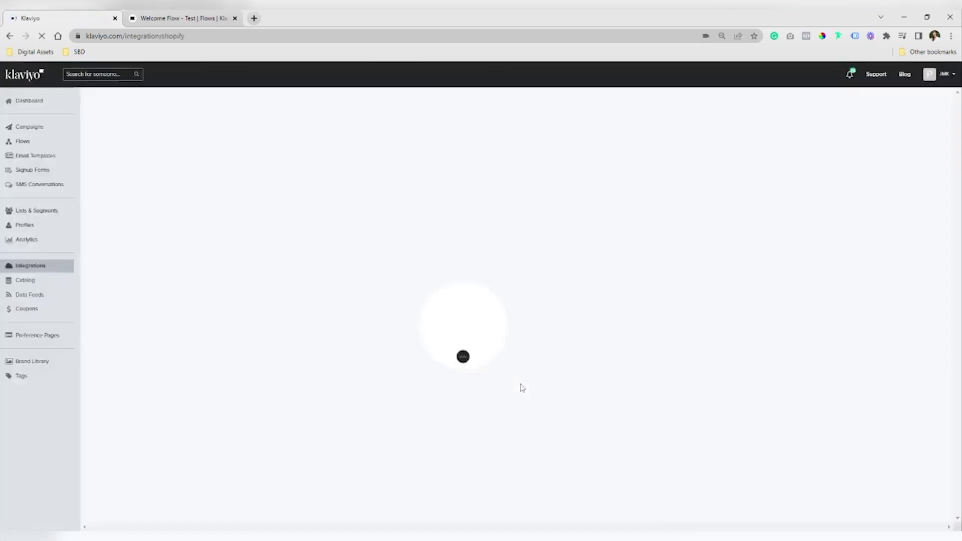
drag(485, 313, 787, 407)
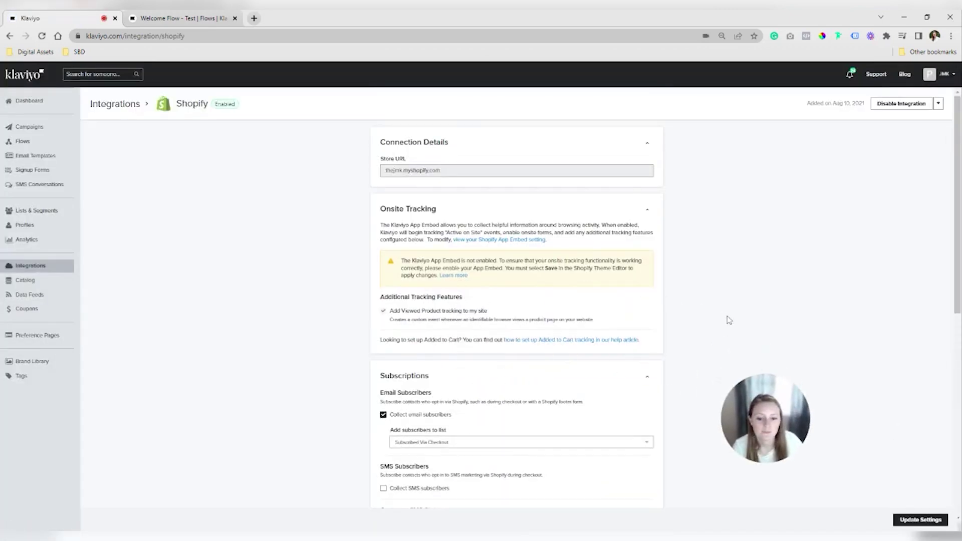
scroll(718, 305, down, 2)
scroll(718, 305, down, 1)
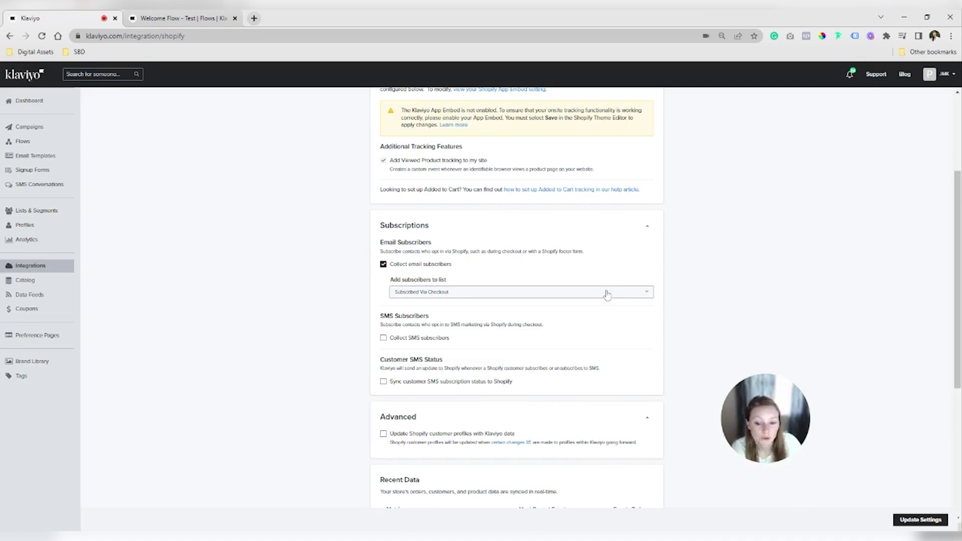
click(406, 296)
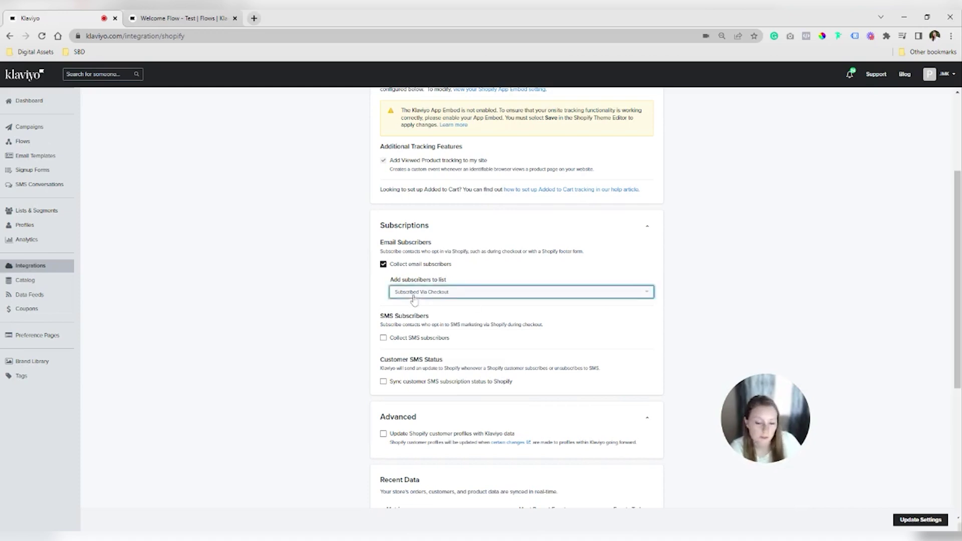
click(329, 284)
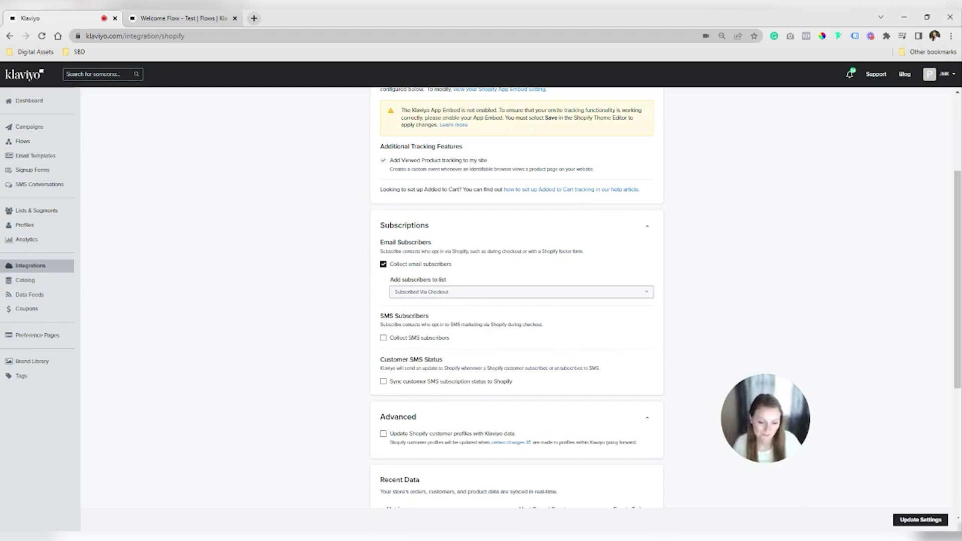
- Glance at the flow tab, then open the JMK New Product Form's statistics from Signup Forms
click(216, 13)
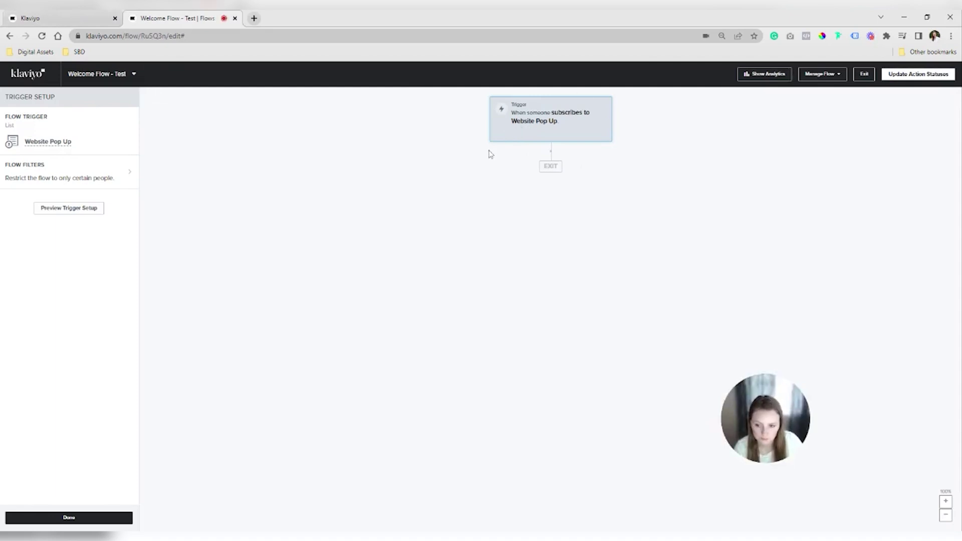
click(70, 15)
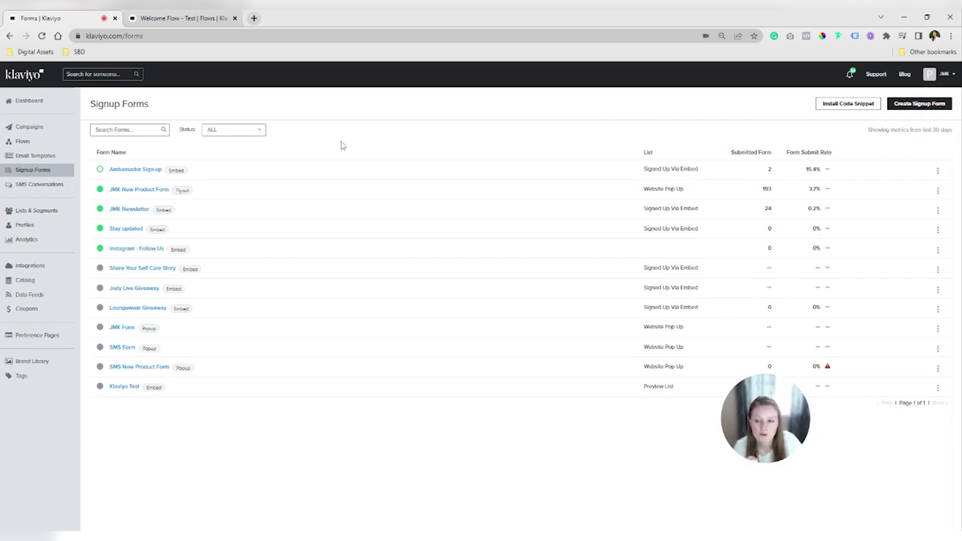
click(145, 190)
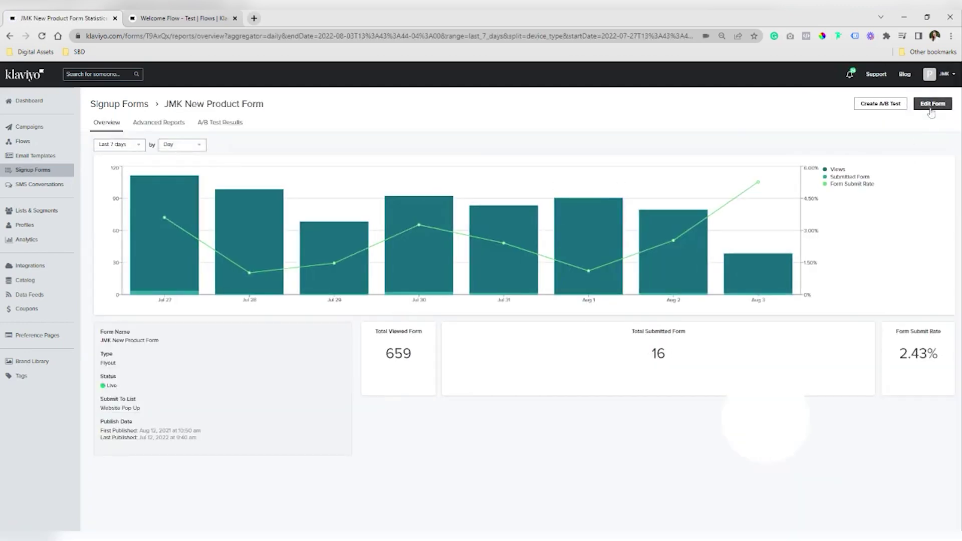
- In the JMK New Product Form editor, verify the Sign Up button submits to Website Pop Up
click(932, 104)
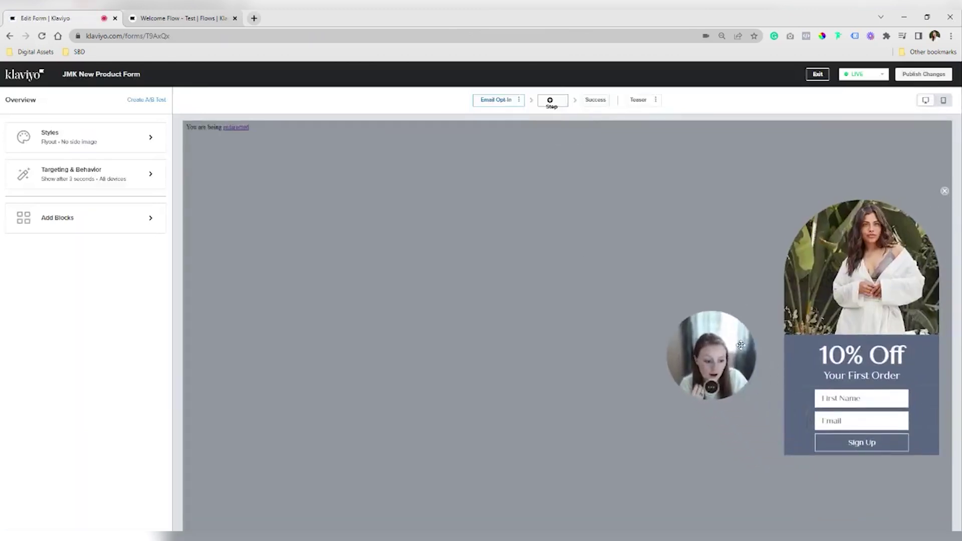
click(807, 450)
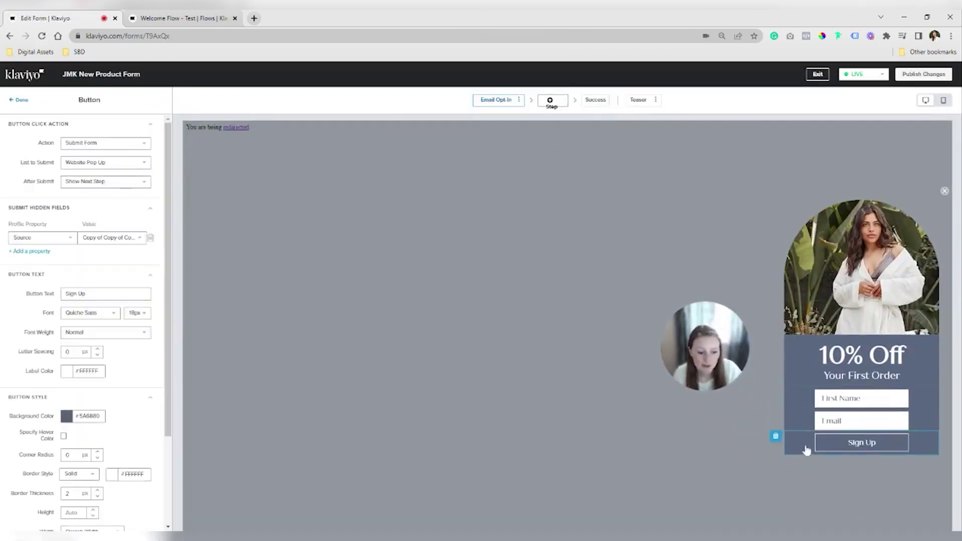
click(121, 166)
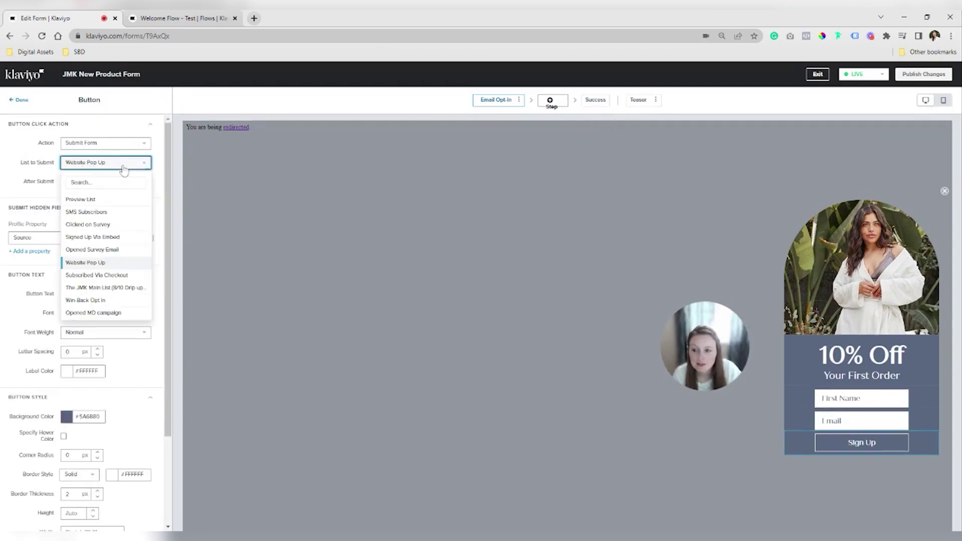
click(83, 167)
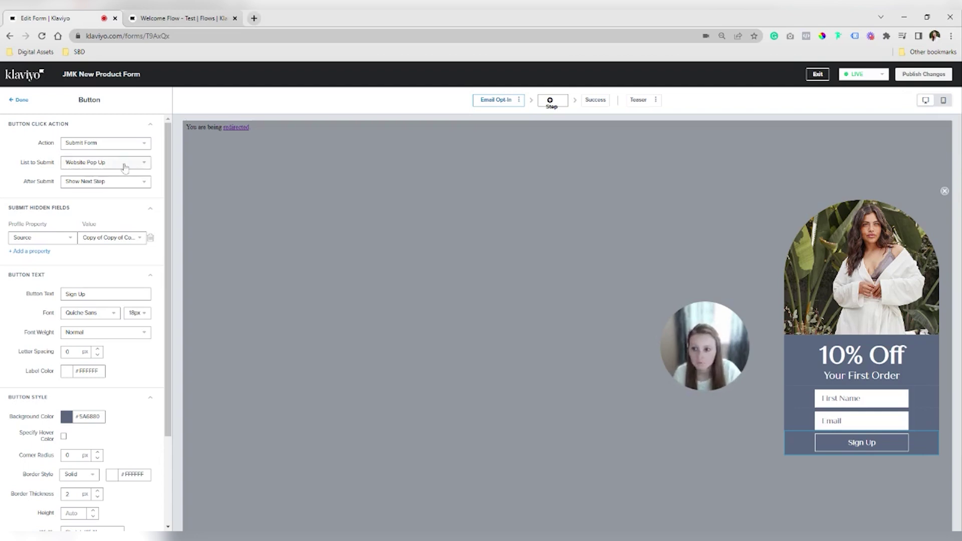
- Compare against the Welcome Flow trigger list, then exit the form editor to Lists & Segments
click(171, 18)
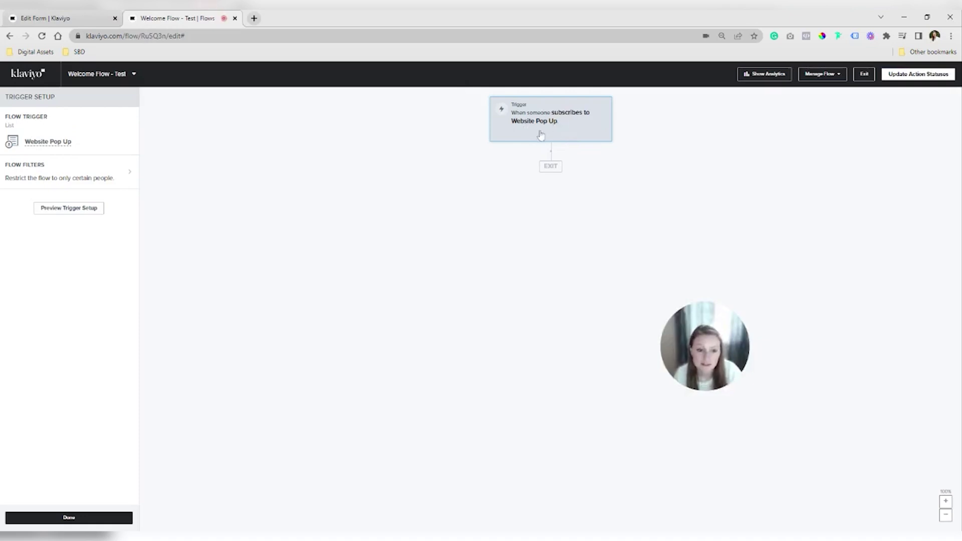
click(97, 14)
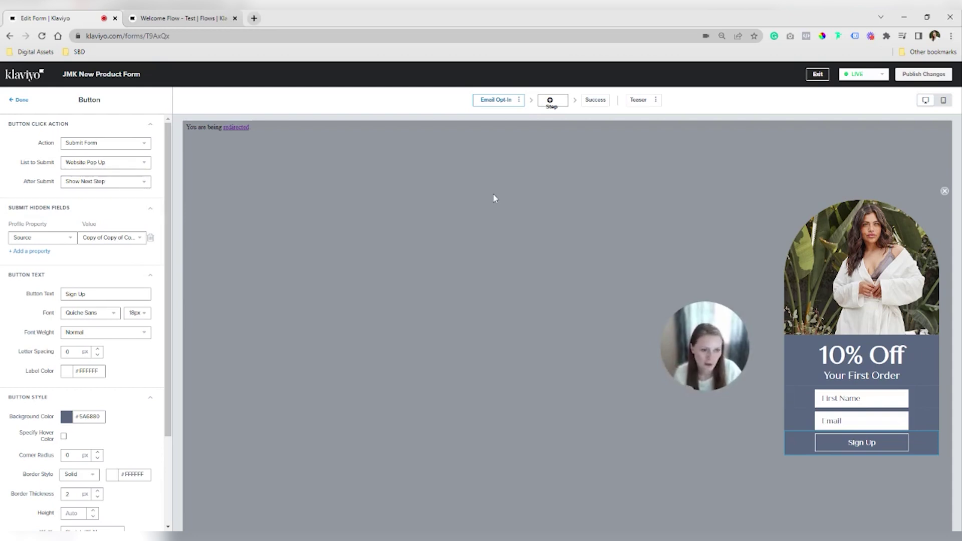
click(817, 75)
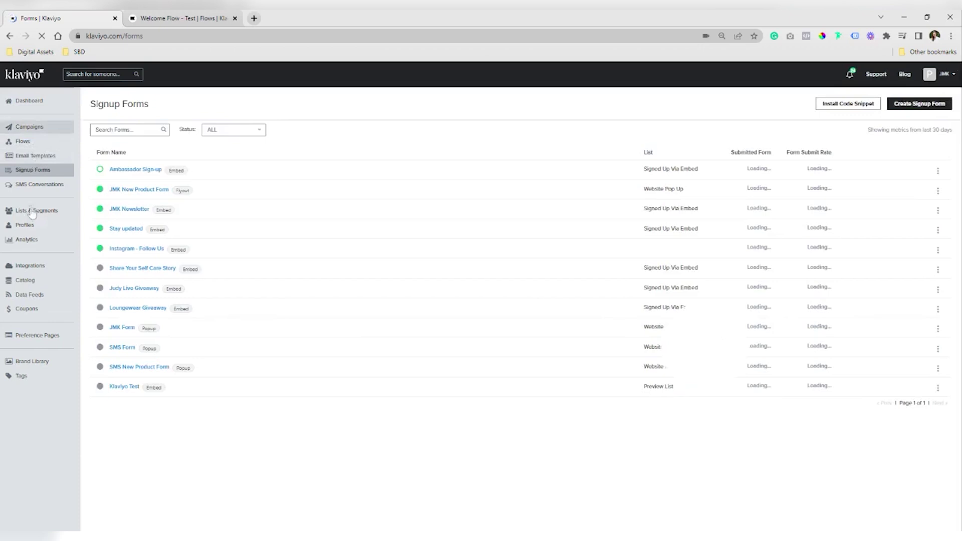
click(32, 211)
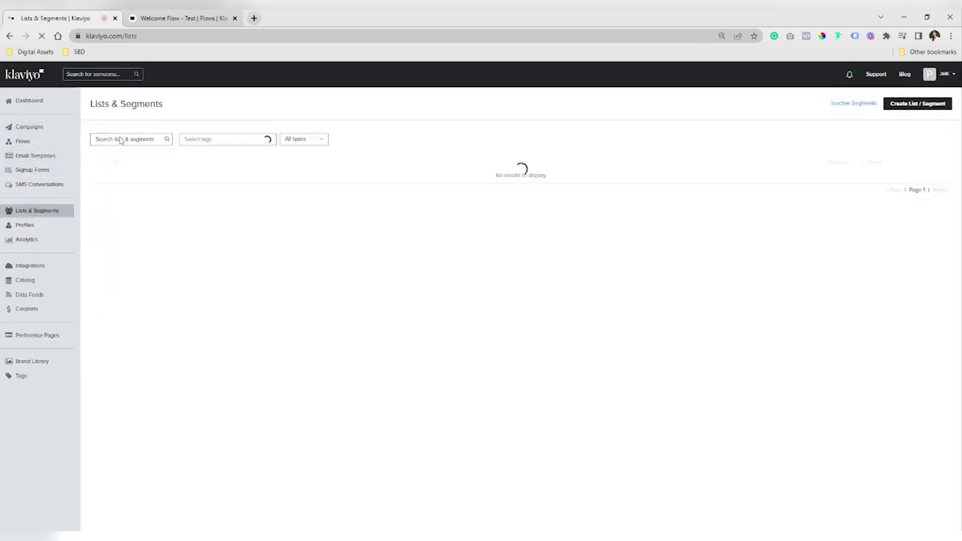
- Search lists for 'website' and open the Website Pop Up list's settings and subscribe page design
click(121, 140)
text(website)
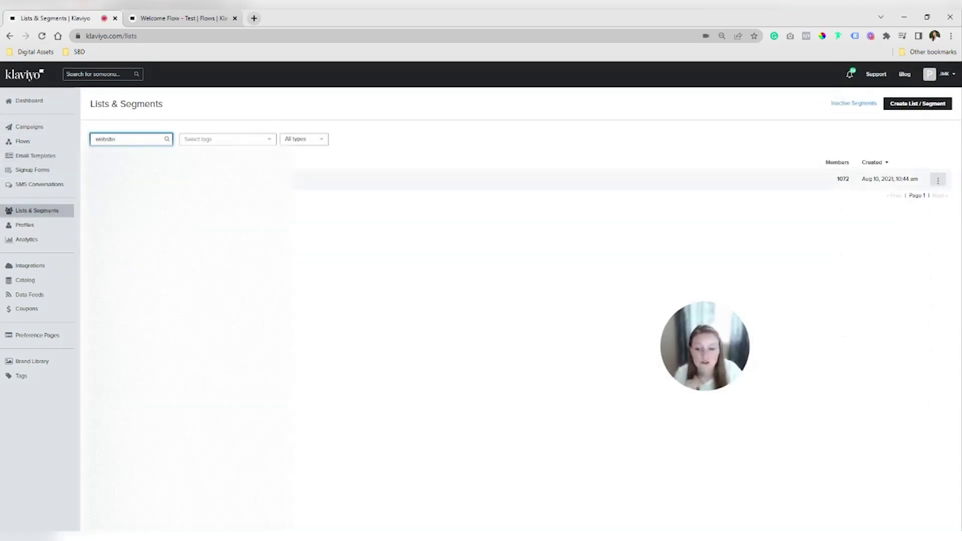
click(235, 179)
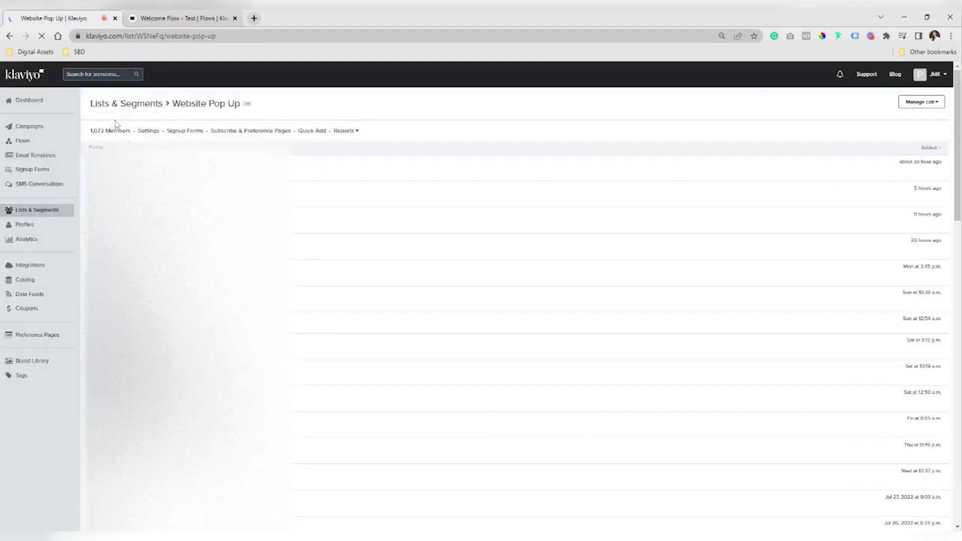
click(148, 131)
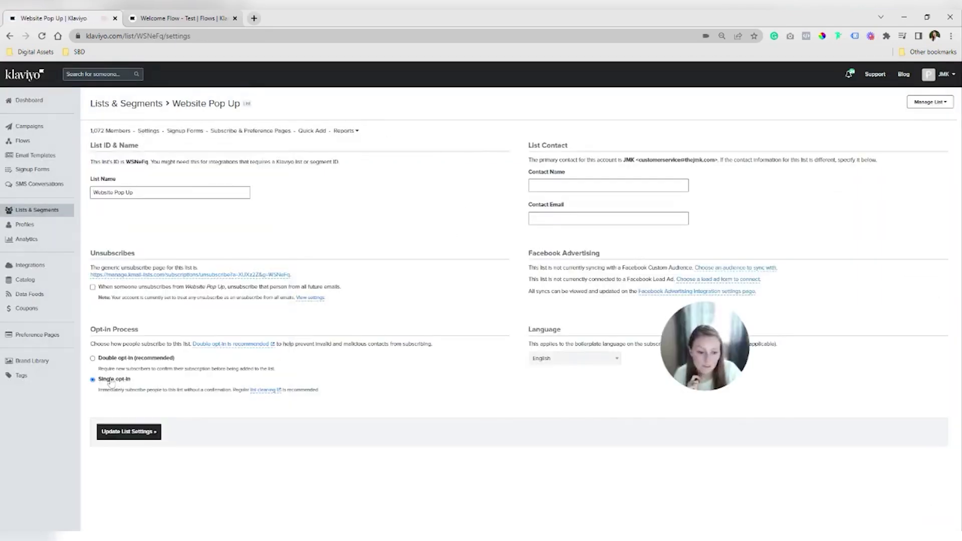
drag(681, 347, 166, 263)
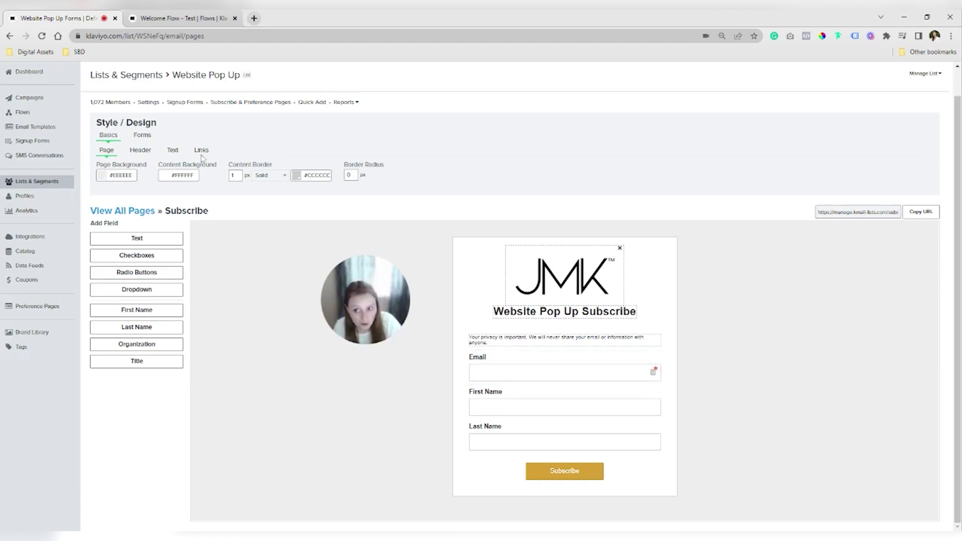
- Go back to the Website Pop Up list settings showing Single opt-in
click(149, 102)
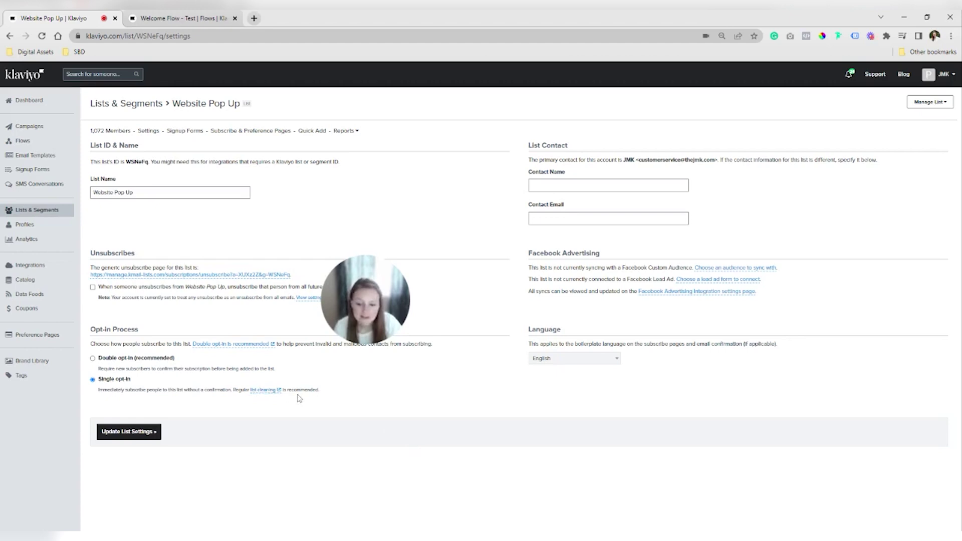
- Point out the single and double opt-in descriptions, then return to the Welcome Flow - Test tab
drag(320, 394, 242, 416)
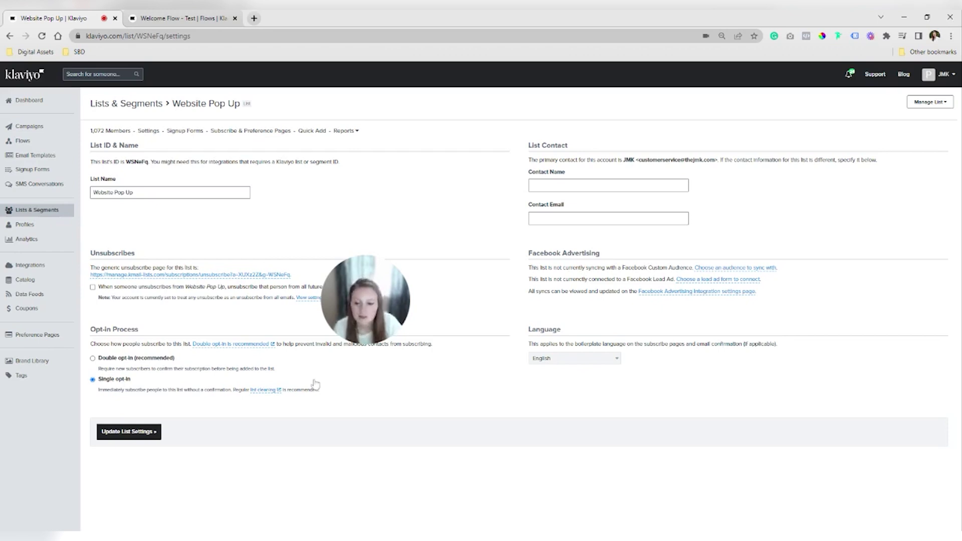
drag(276, 369, 110, 368)
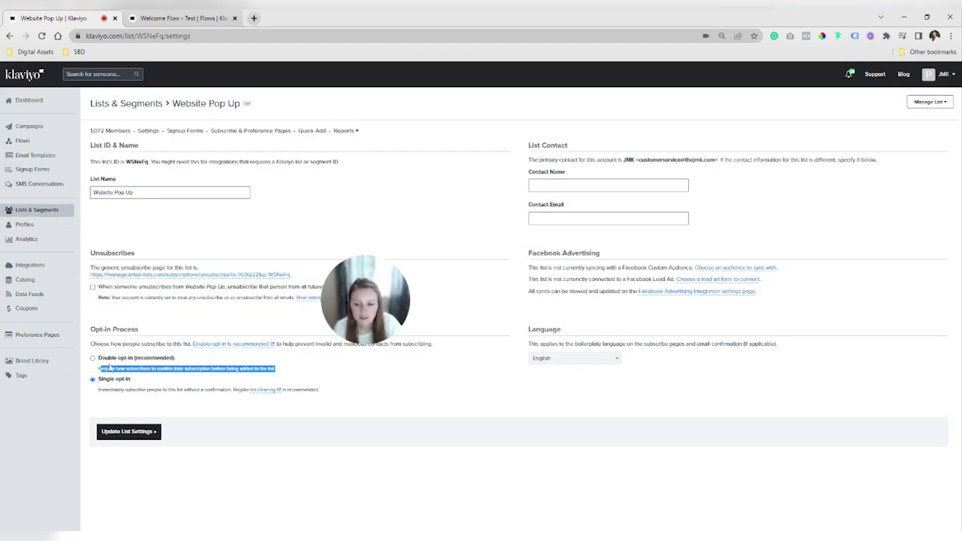
click(330, 420)
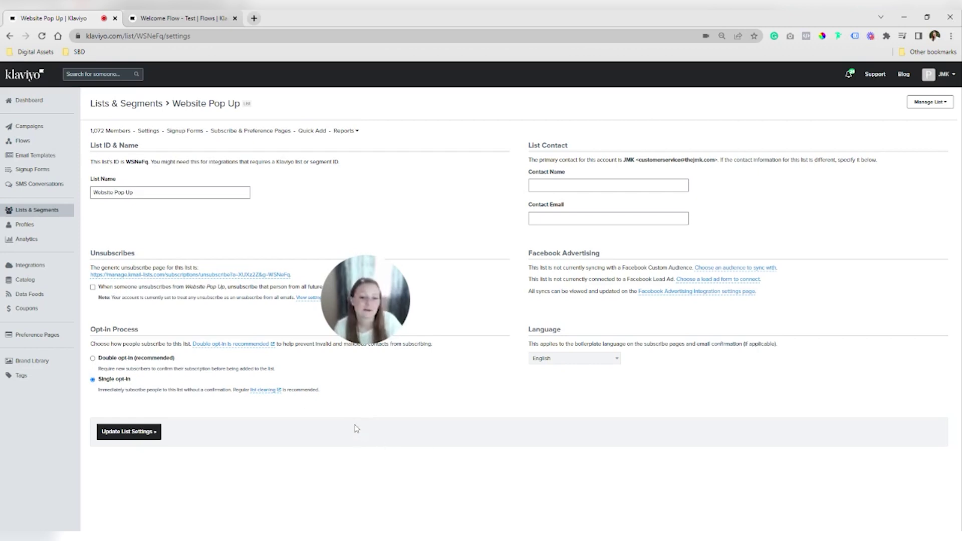
key(ctrl+Tab)
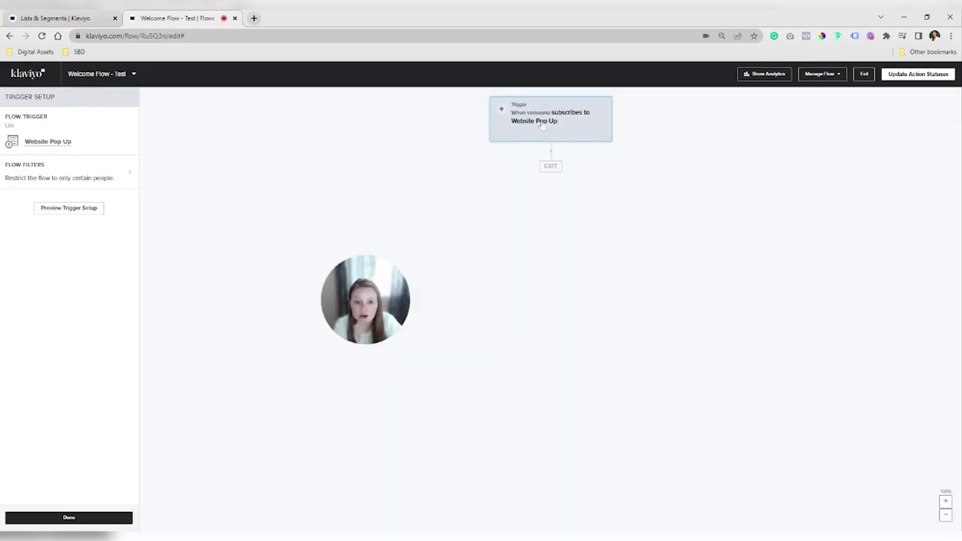
- Open Flows in a new tab and start a new flow with Create From Scratch
click(34, 79)
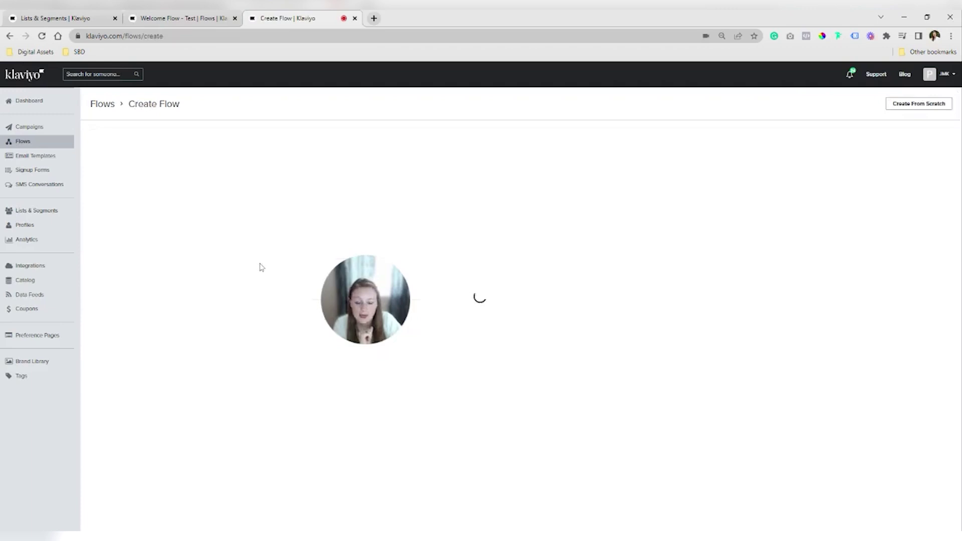
drag(365, 291, 694, 172)
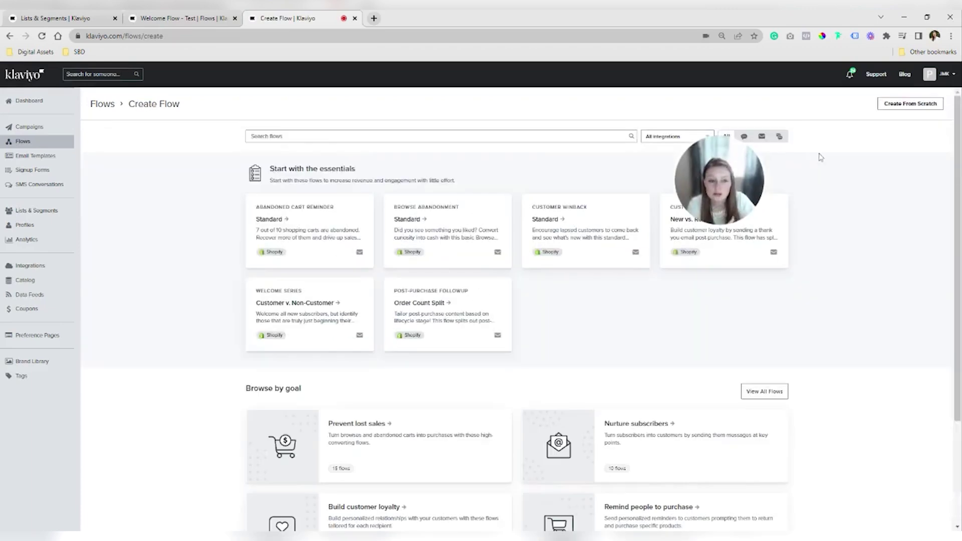
click(909, 103)
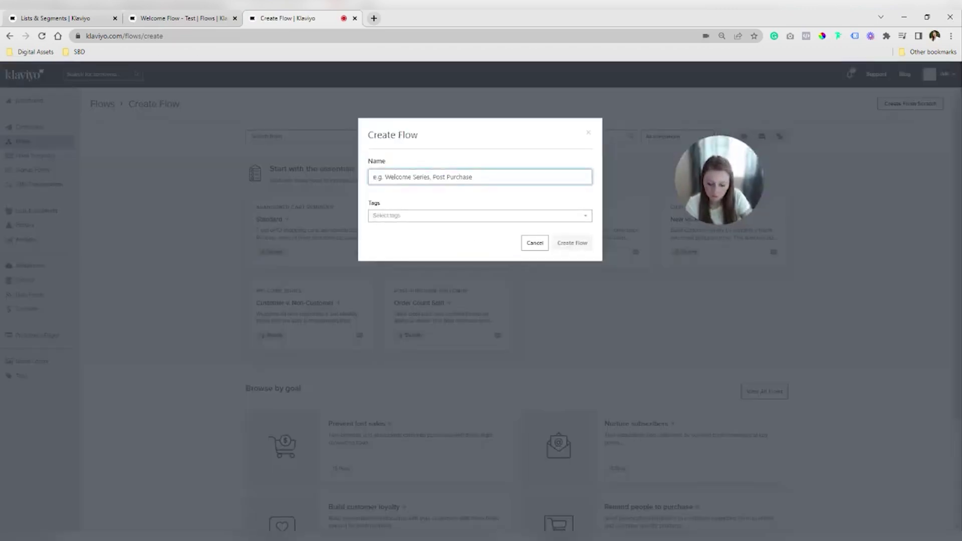
- Create 'Welcome Flow test - Segment' and set its trigger to the Purchased During Sale segment
text(Welcome Flow test - Segment)
key(Return)
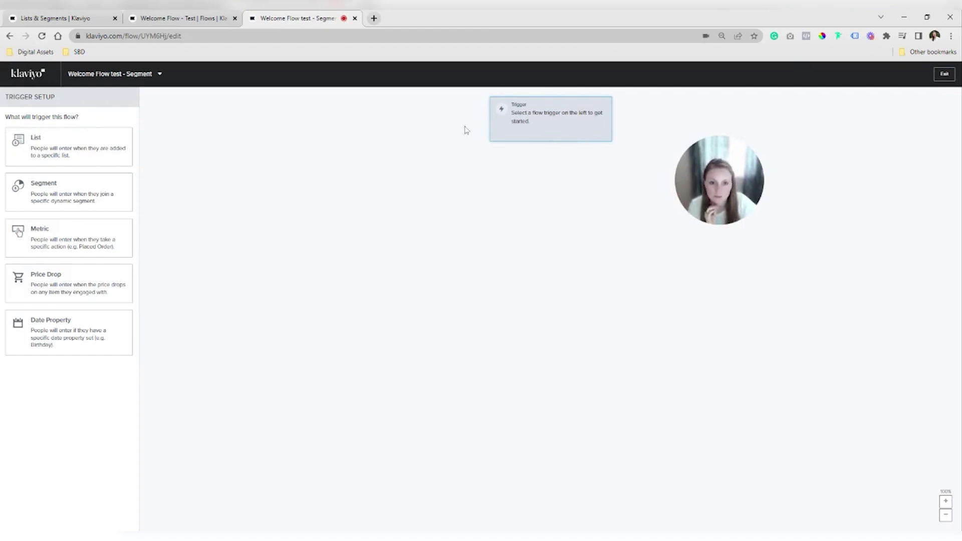
click(81, 239)
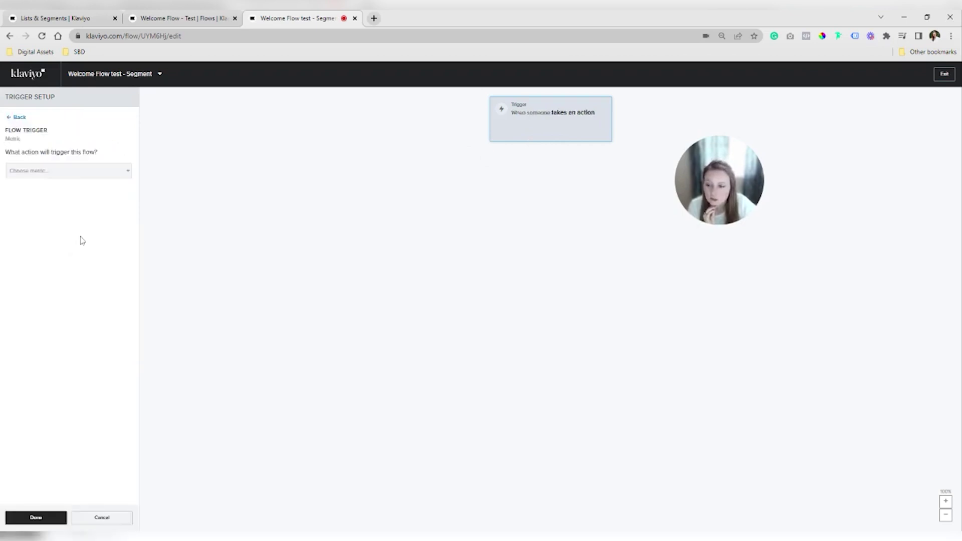
click(100, 170)
click(20, 117)
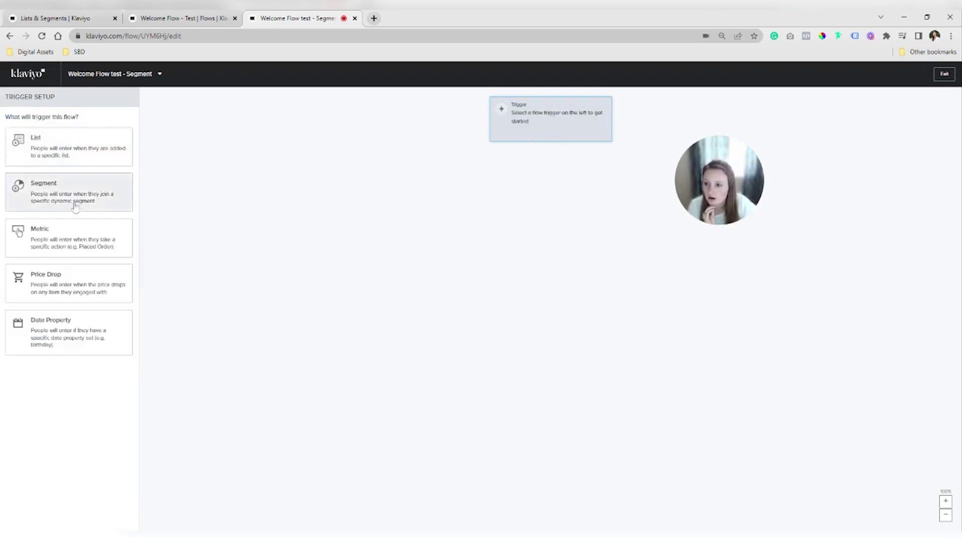
click(74, 195)
click(105, 172)
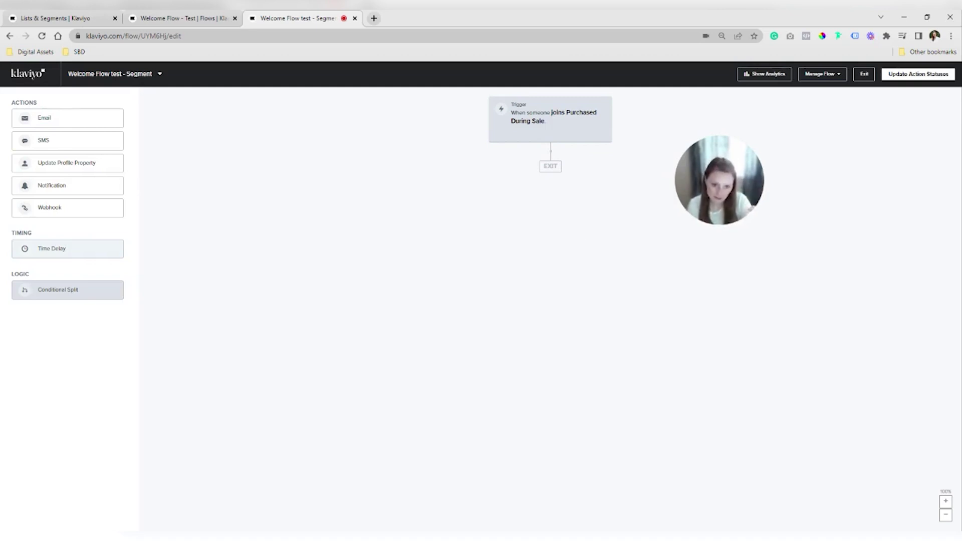
- Open the Trigger Setup showing the Purchased During Sale segment trigger
click(591, 140)
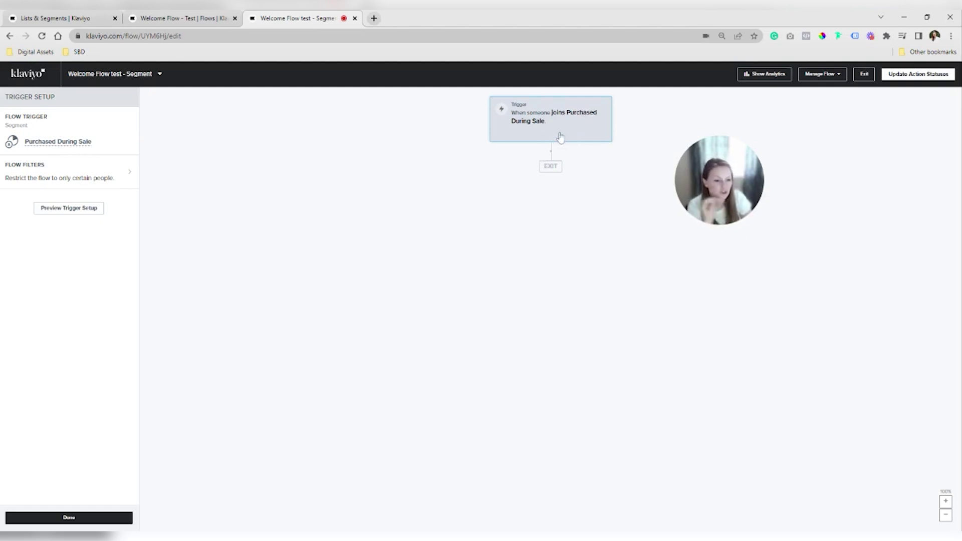
- Bring up Back-Populate Flow Recipients for the Welcome Flow test - Segment flow via Manage Flow
click(830, 77)
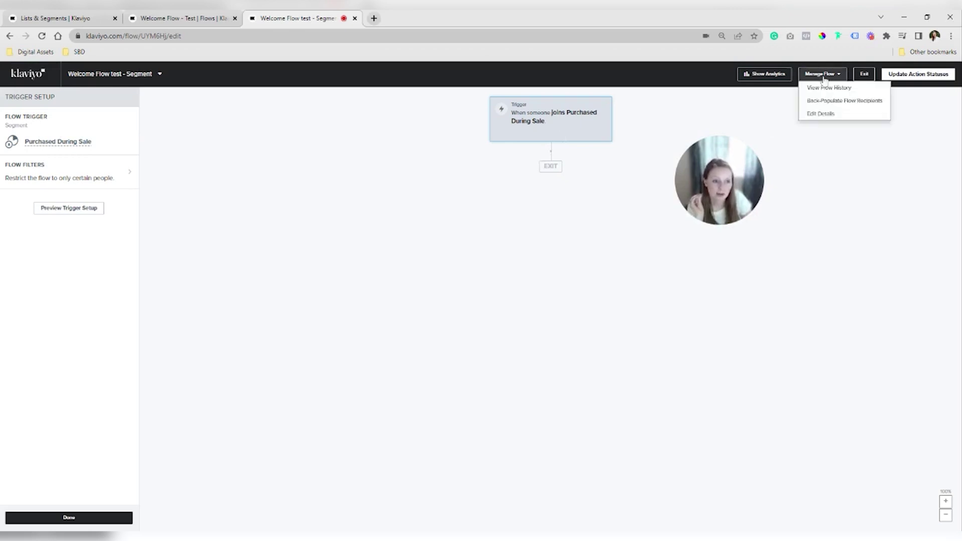
click(874, 105)
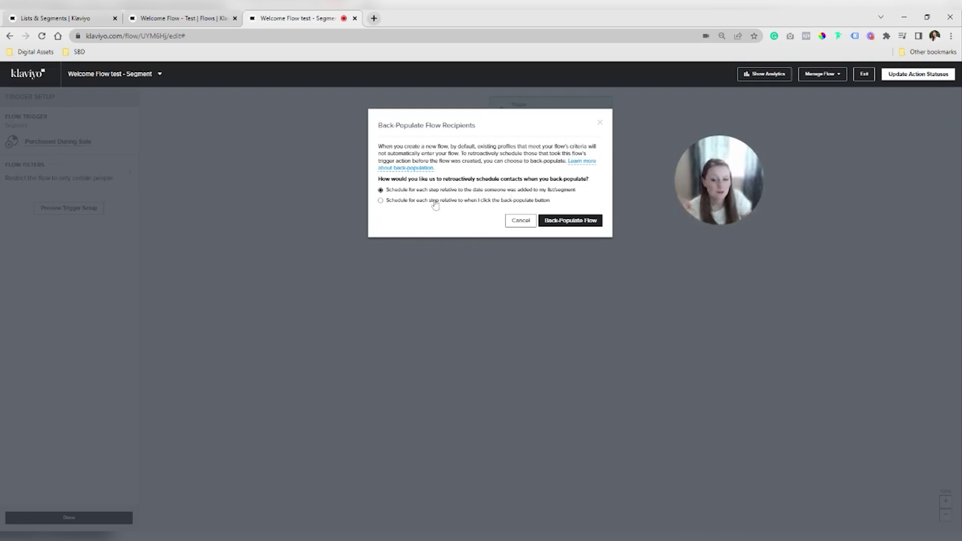
- Try scheduling from back-populate time, then settle on scheduling from the date people were added
click(394, 201)
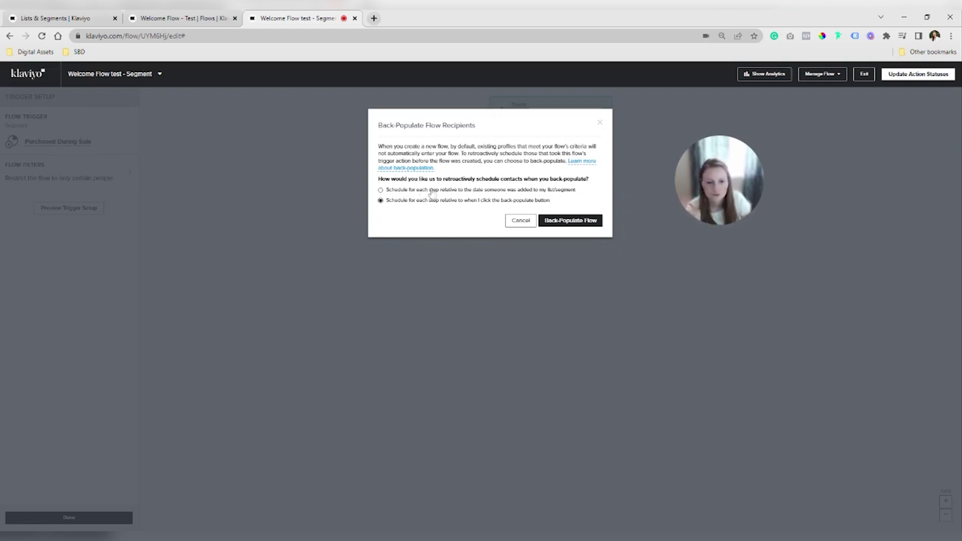
click(432, 191)
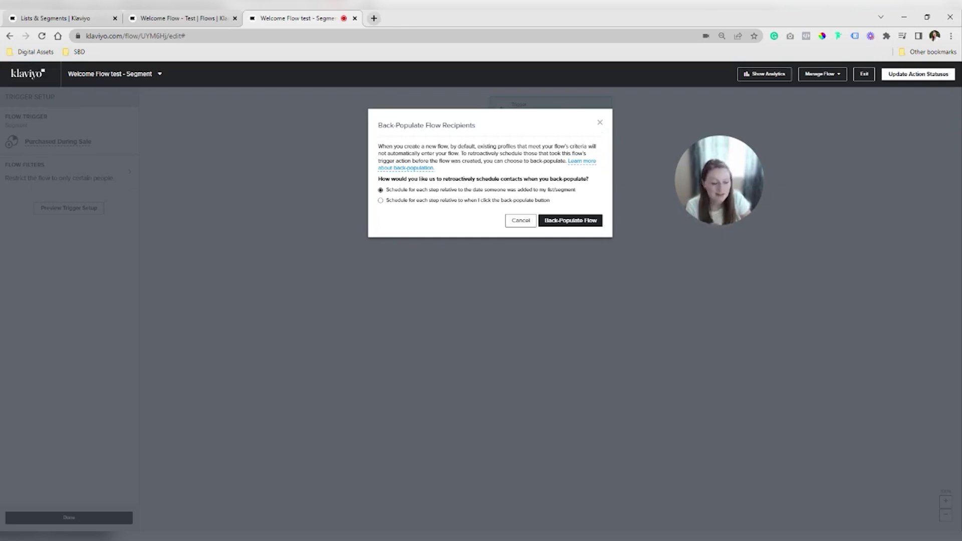
click(600, 122)
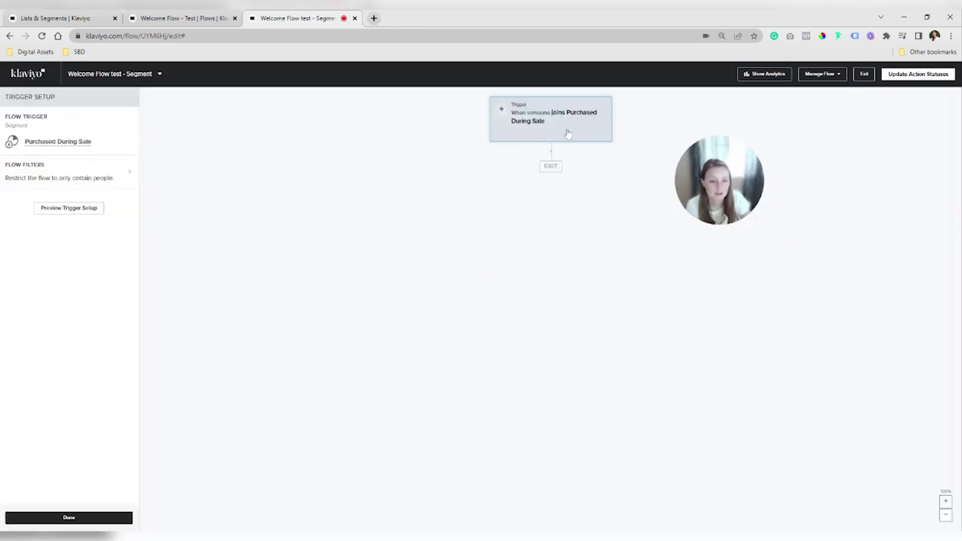